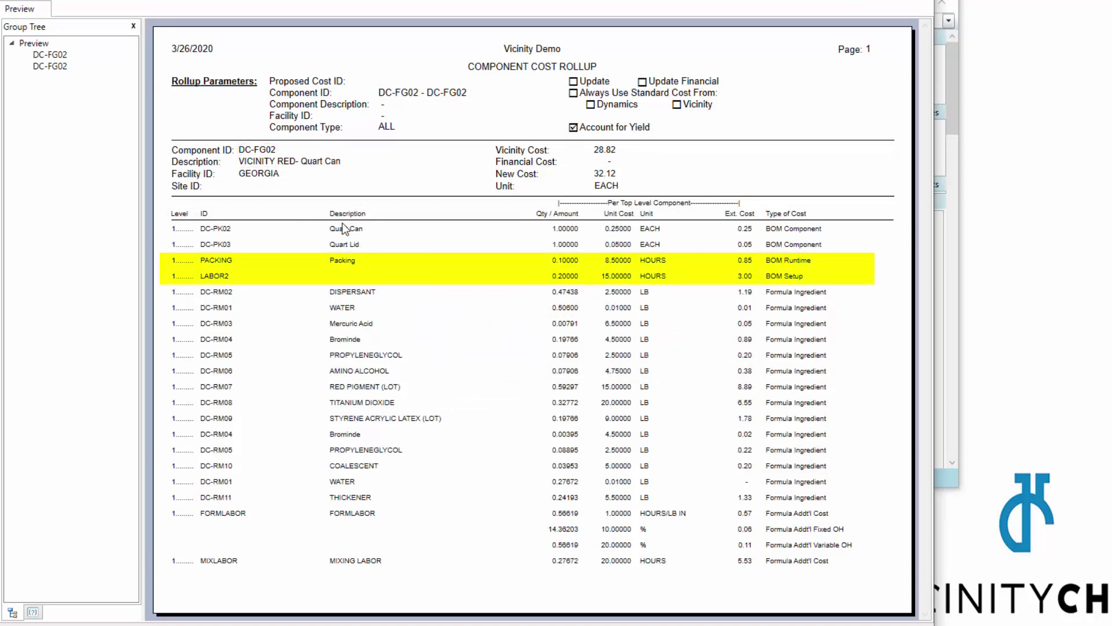
# Review the PACKING and LABOR2 cost lines in the DC-FG02 component cost rollup report, and close the rollup windows.
pyautogui.click(346, 262)
pyautogui.click(602, 263)
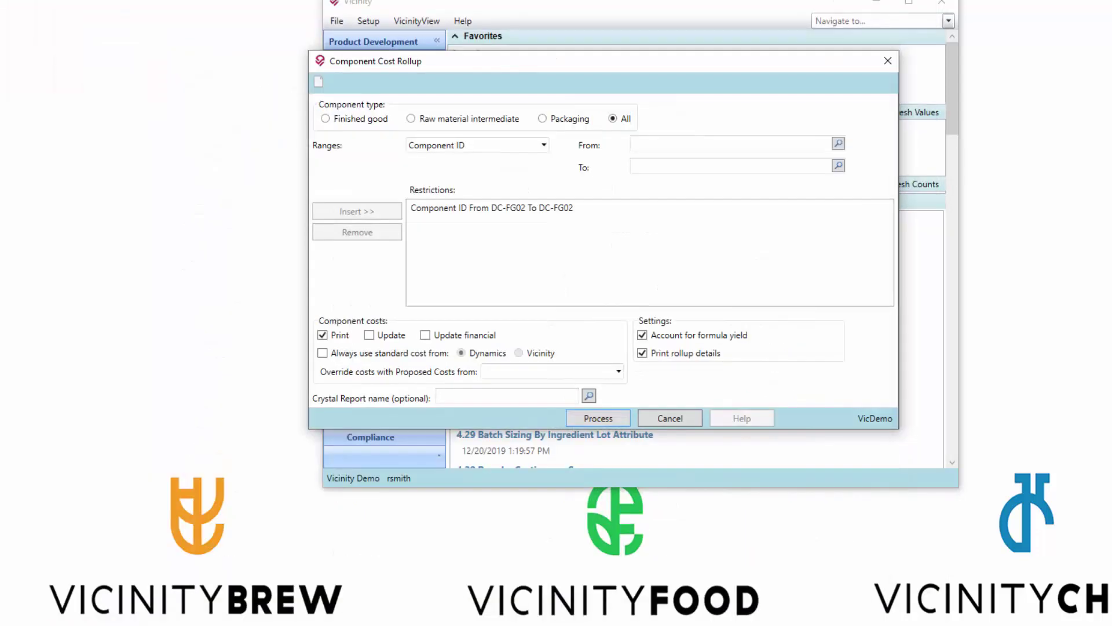
pyautogui.click(835, 85)
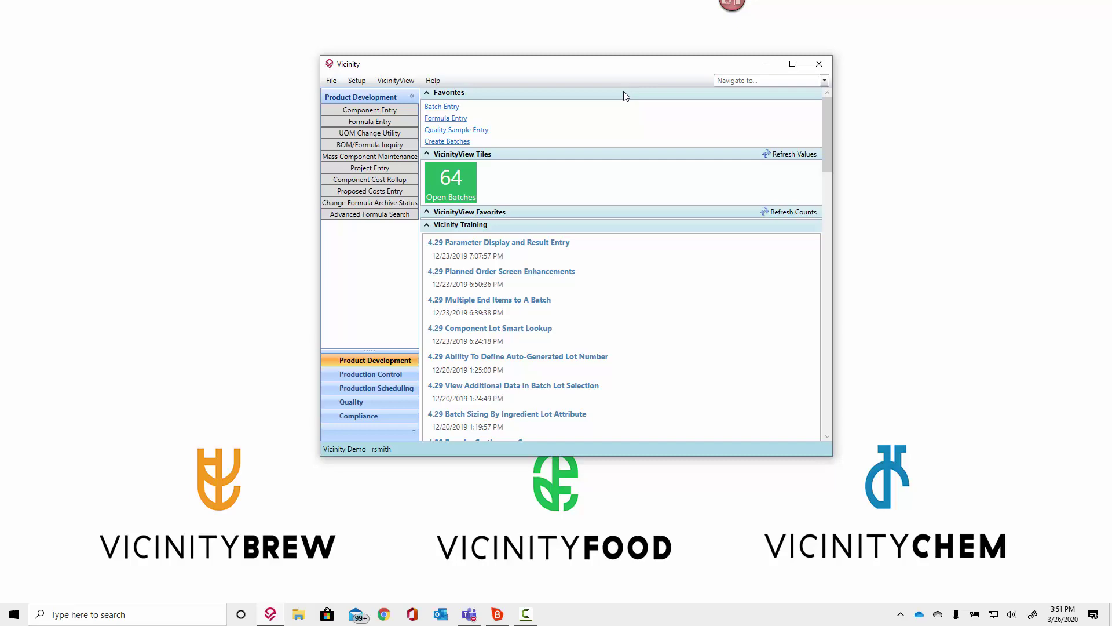
# Open batch WE-0527 in Batch Entry and expand the additional costs of end item DC-FG01.
pyautogui.click(432, 108)
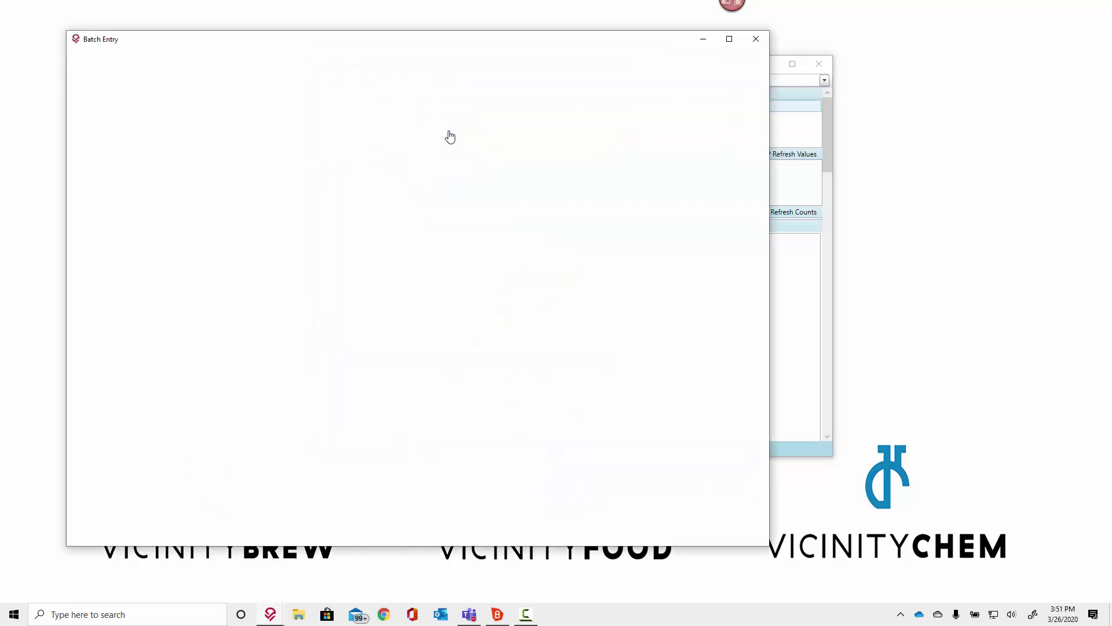
pyautogui.click(446, 136)
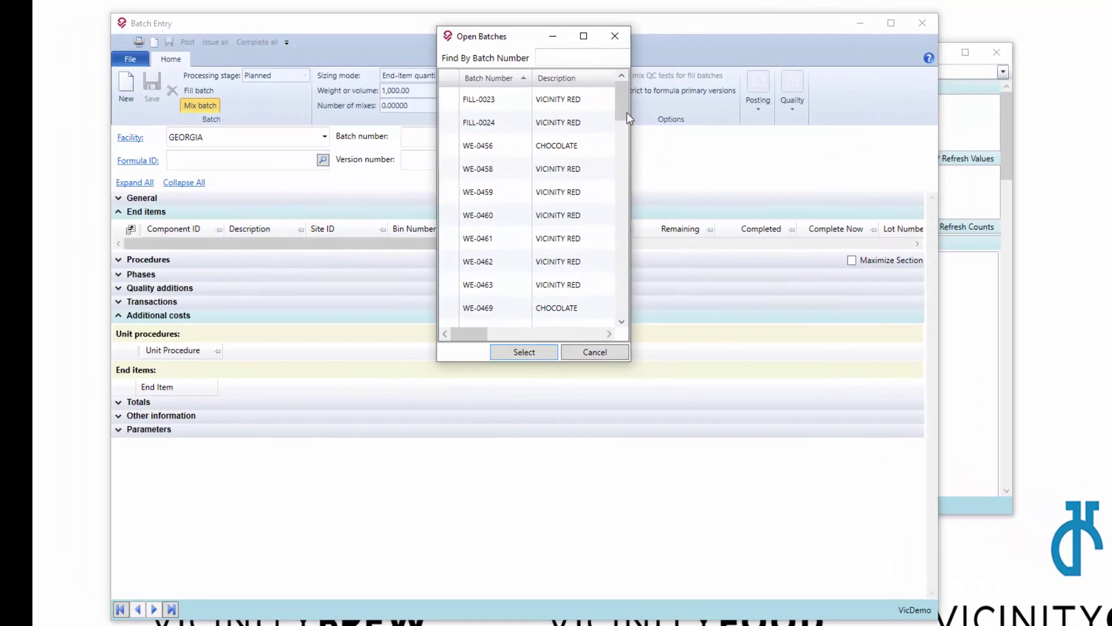
pyautogui.moveTo(625, 110); pyautogui.dragTo(613, 342)
pyautogui.doubleClick(558, 318)
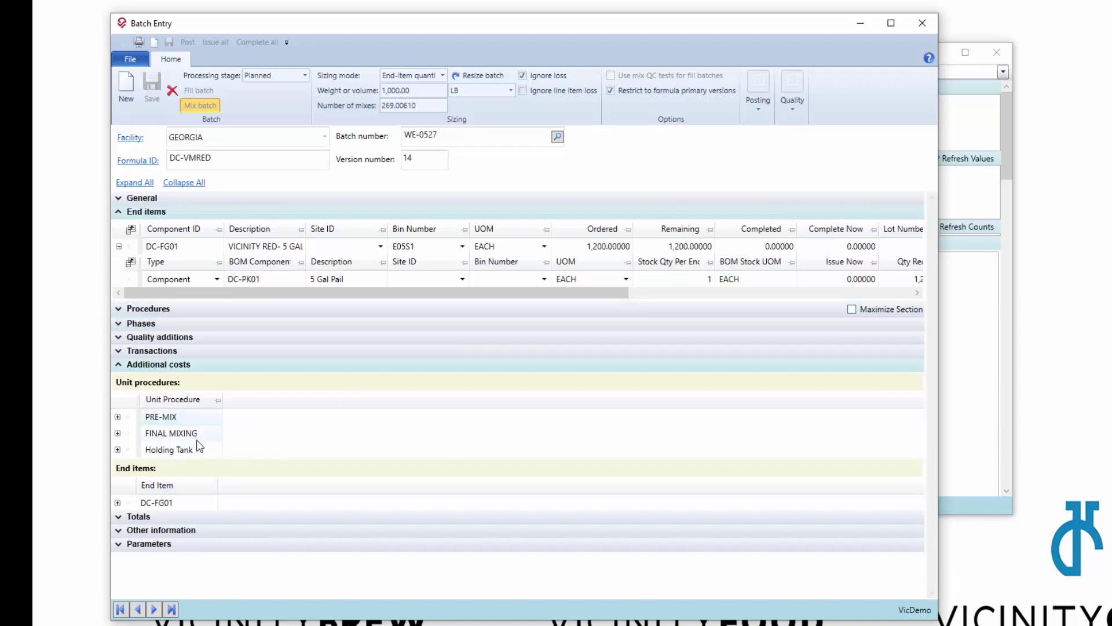
pyautogui.click(118, 502)
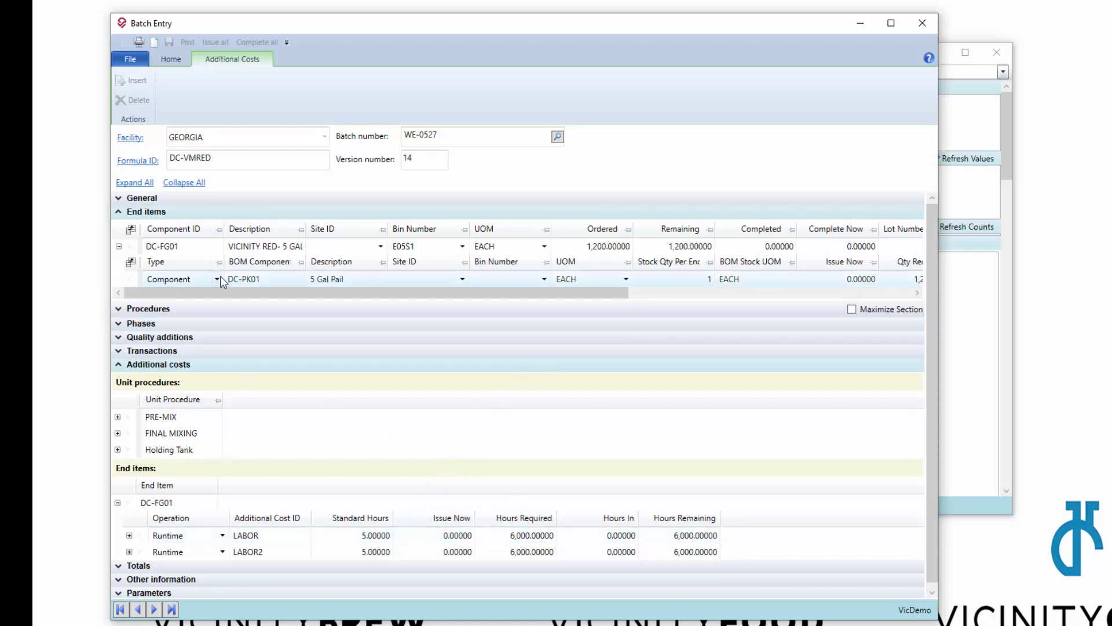
# Delete the DC-PK01 5 Gal Pail component line from end item DC-FG01.
pyautogui.click(268, 282)
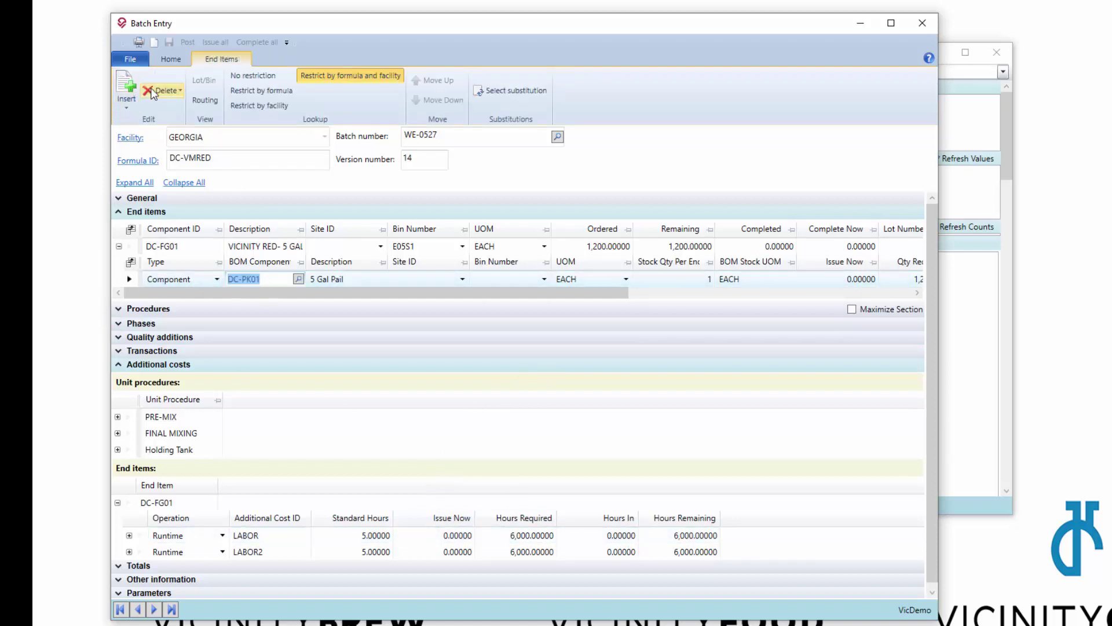
pyautogui.click(166, 91)
pyautogui.click(172, 123)
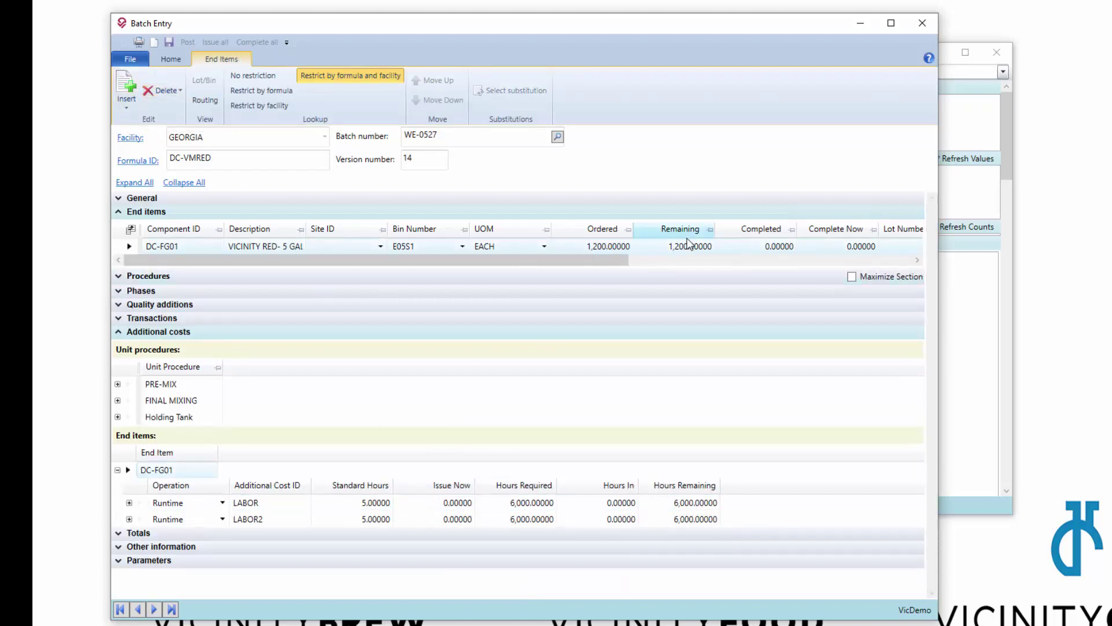
# Change the processing stage of batch WE-0527 to Released.
pyautogui.click(875, 251)
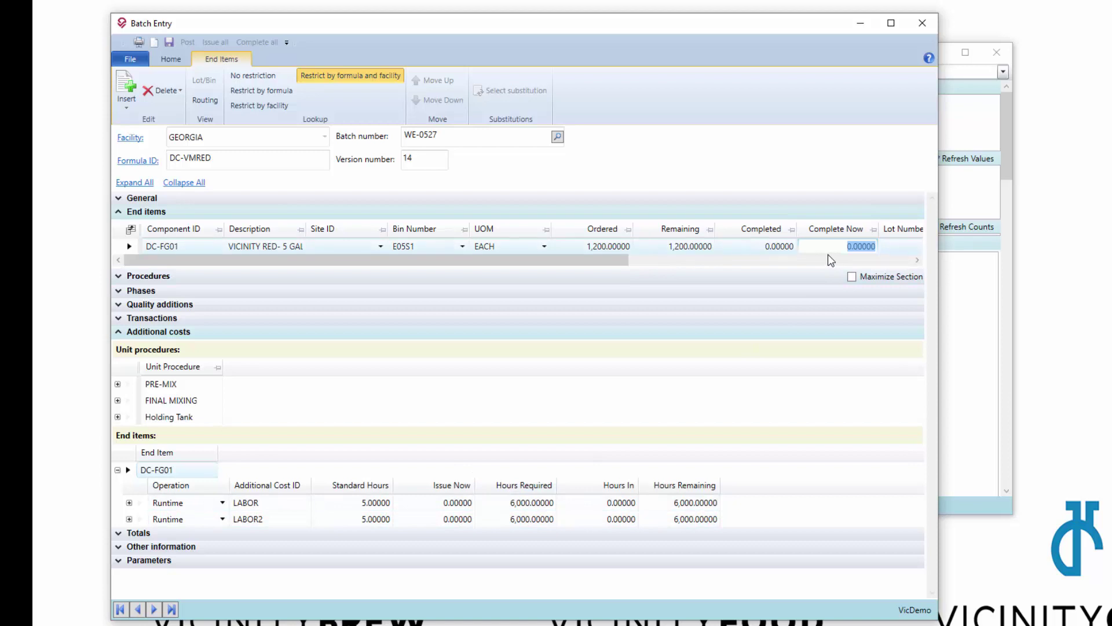
pyautogui.click(171, 58)
pyautogui.click(273, 76)
pyautogui.click(269, 118)
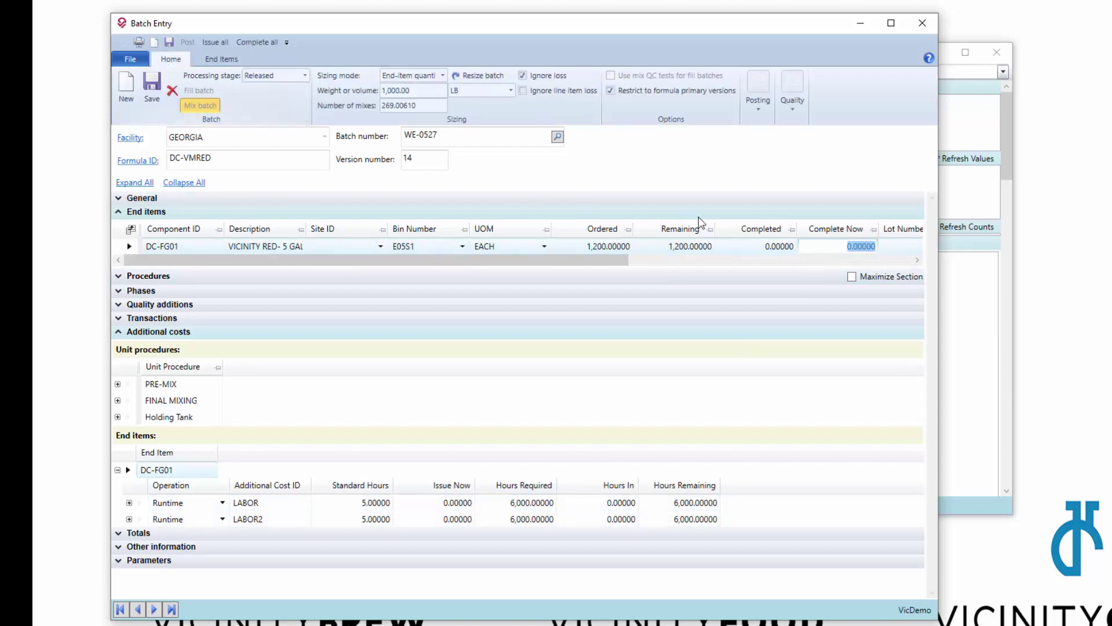
# Set the Complete Now quantity of end item DC-FG01 to 100.
pyautogui.click(826, 252)
pyautogui.hotkey('ctrl', 'a')
pyautogui.write('100')
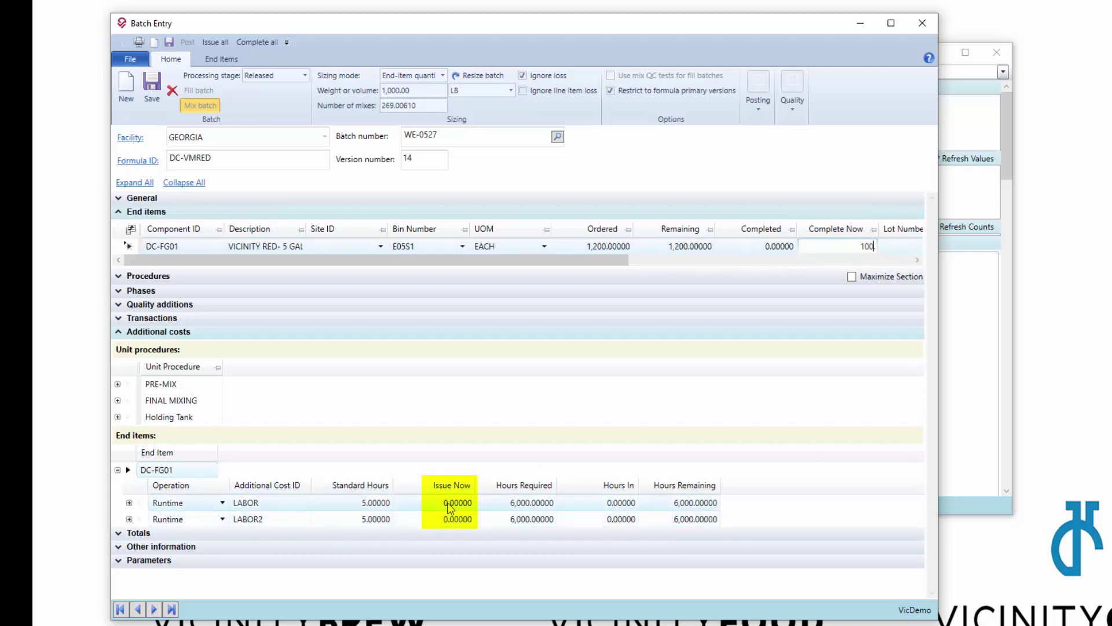
pyautogui.press('Tab')
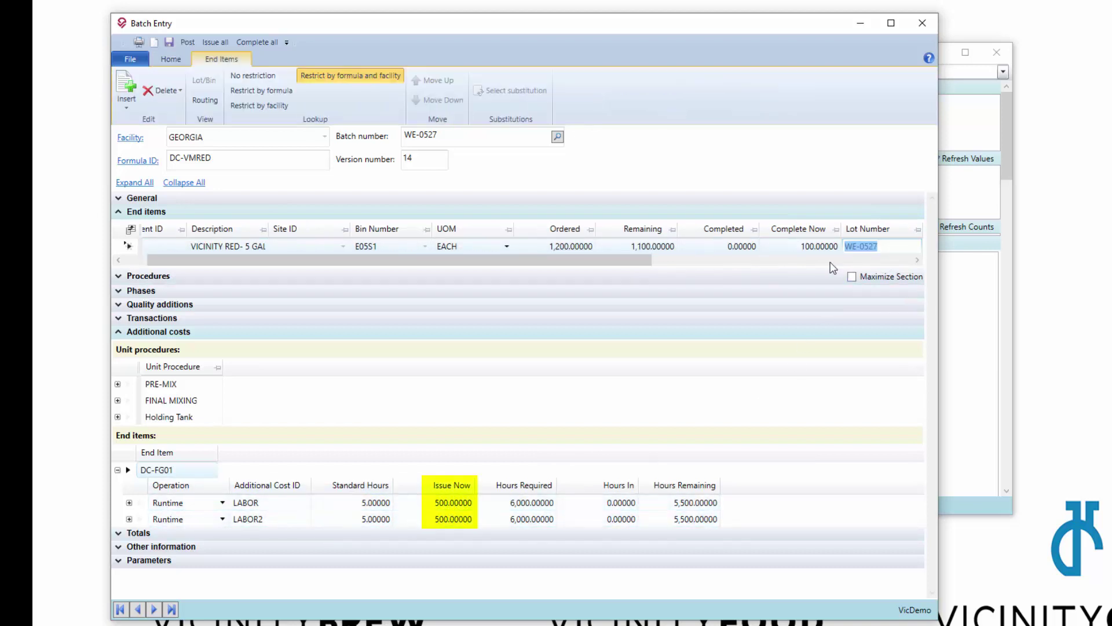
# Check the LABOR and LABOR2 cost lines, and open the Additional Cost Setup record for LABOR2.
pyautogui.click(460, 505)
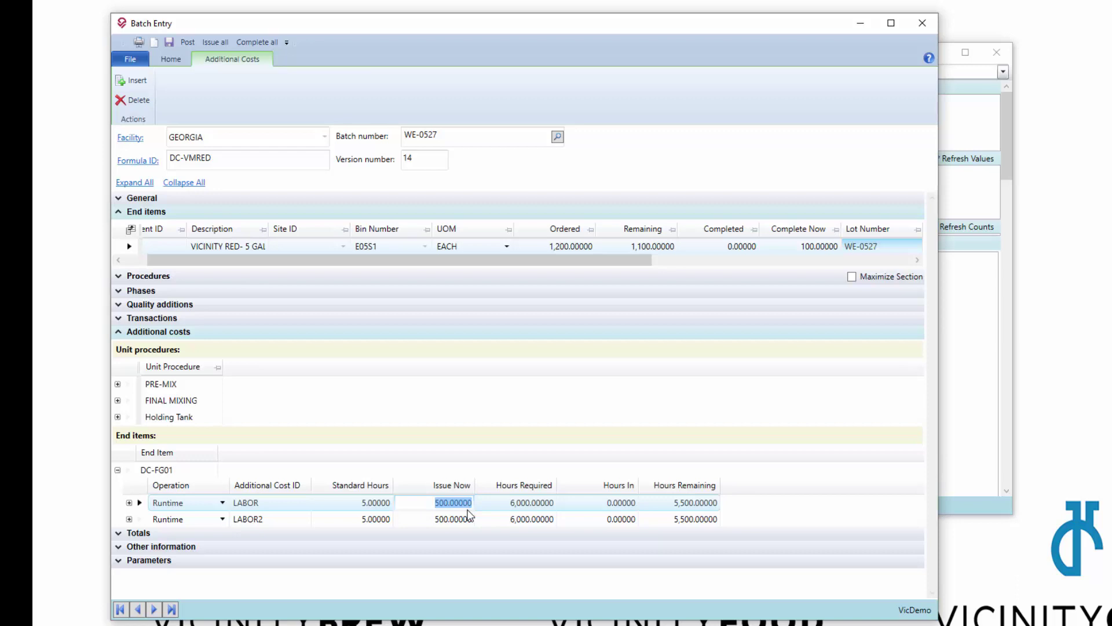
pyautogui.click(278, 505)
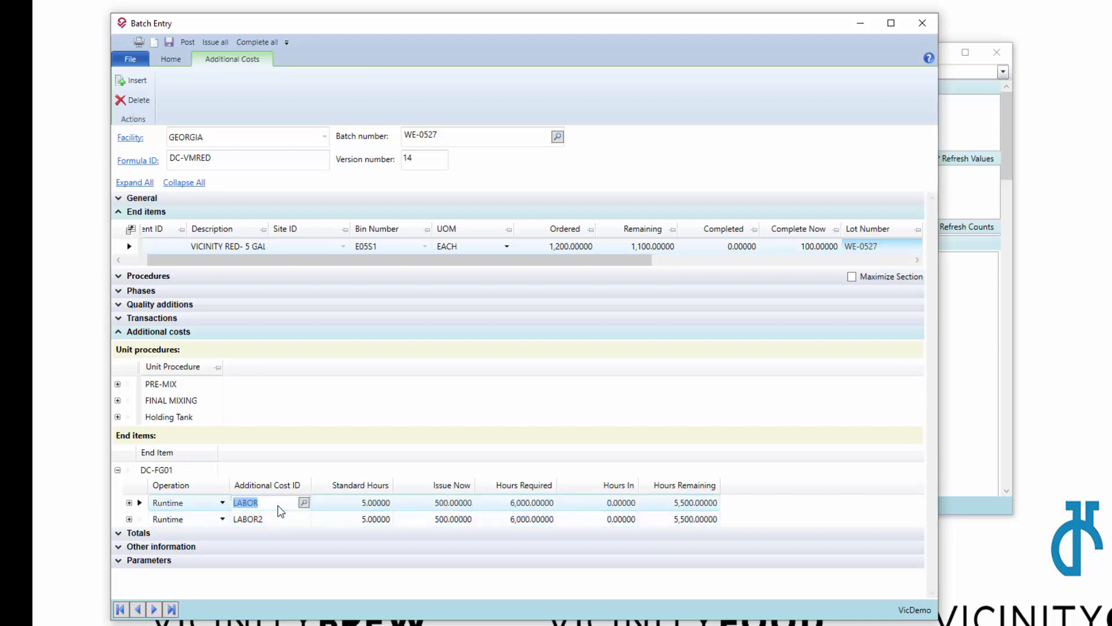
pyautogui.click(274, 520)
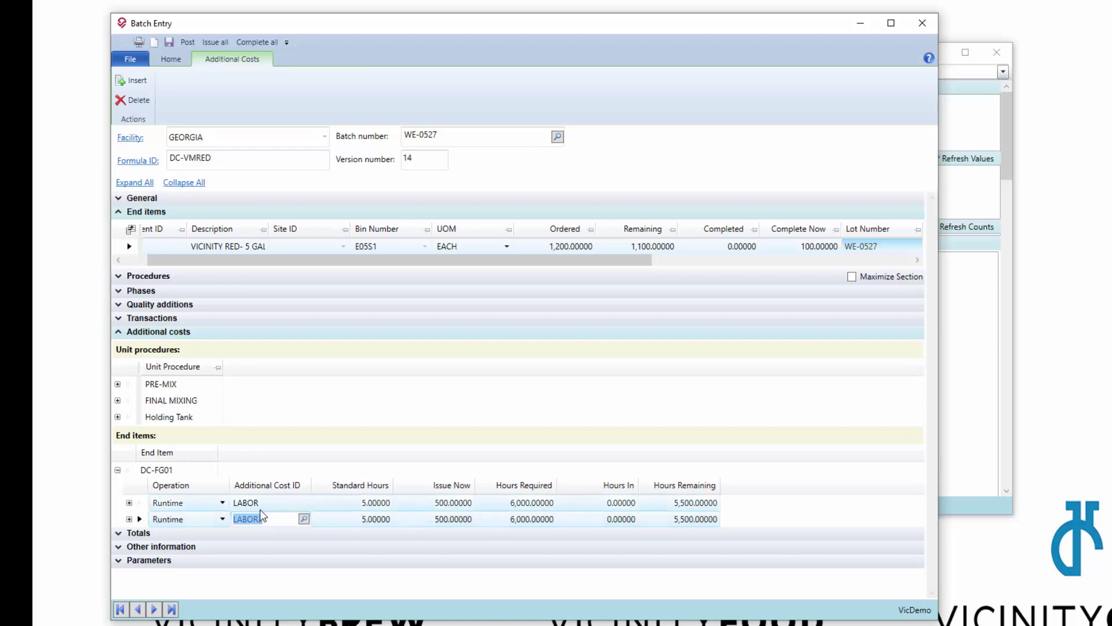
pyautogui.doubleClick(257, 503)
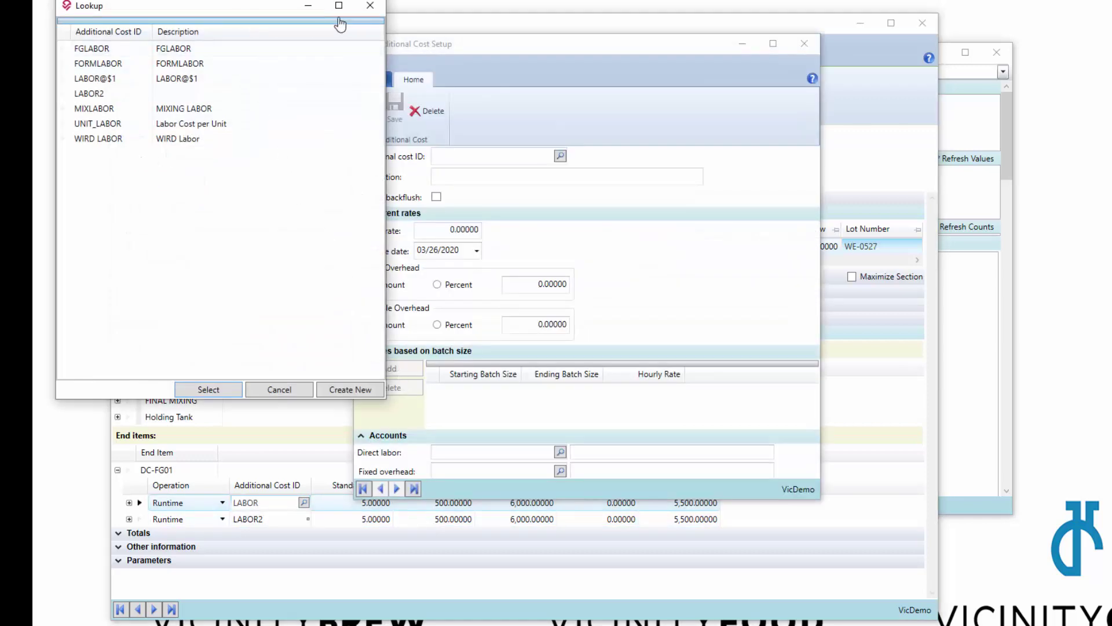
pyautogui.doubleClick(100, 95)
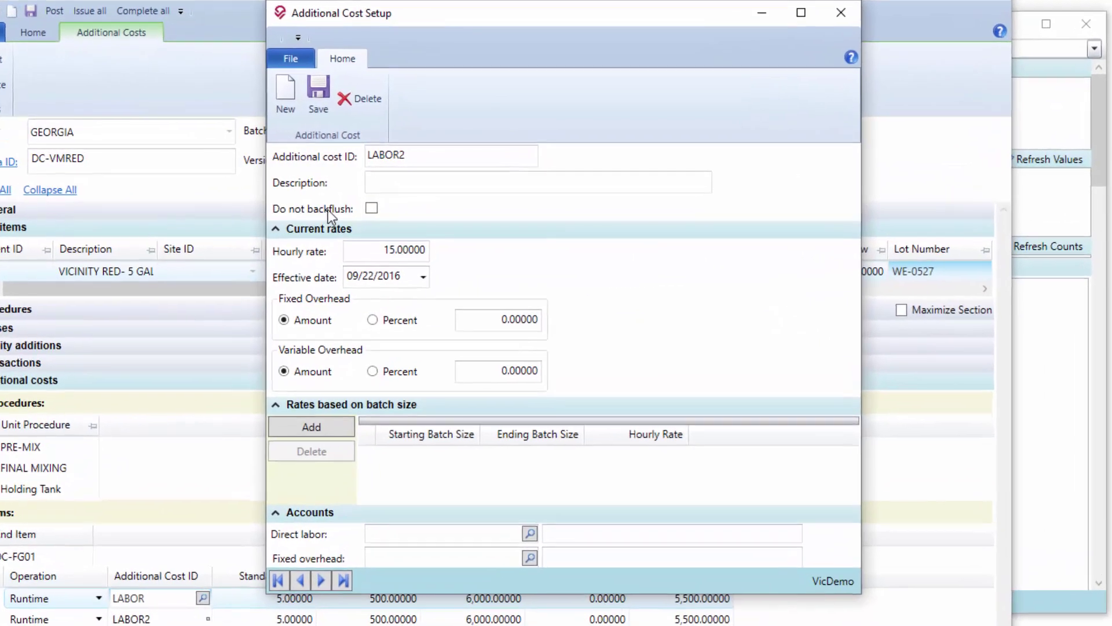
# Collapse the LABOR2 setup's rates and accounts sections, enable Do not backflush, and close the setup window.
pyautogui.click(294, 231)
pyautogui.click(307, 249)
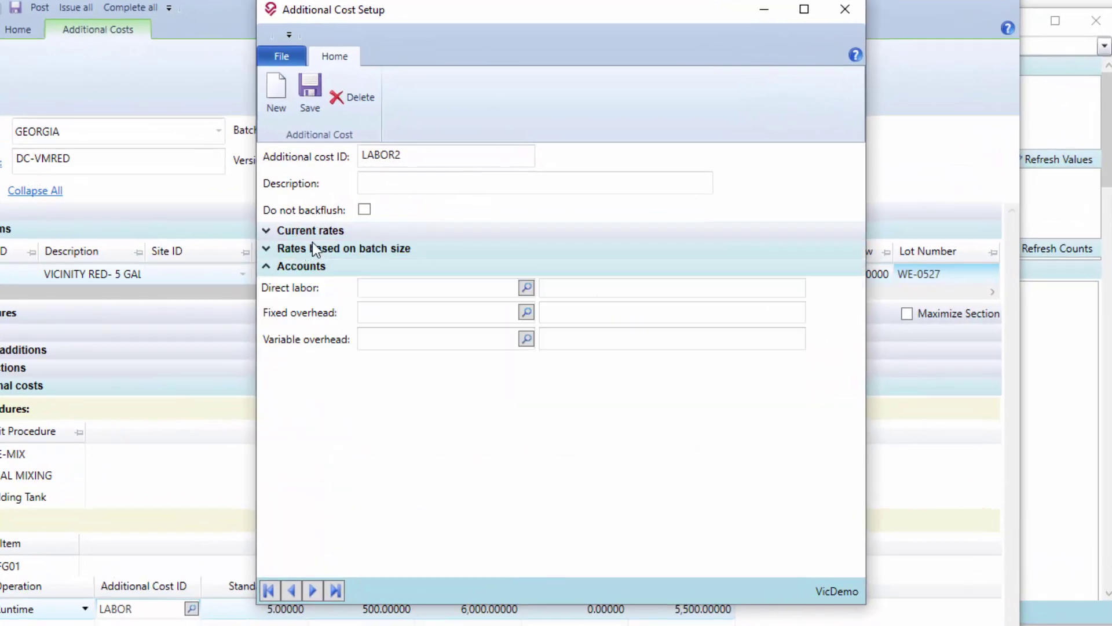
pyautogui.click(325, 265)
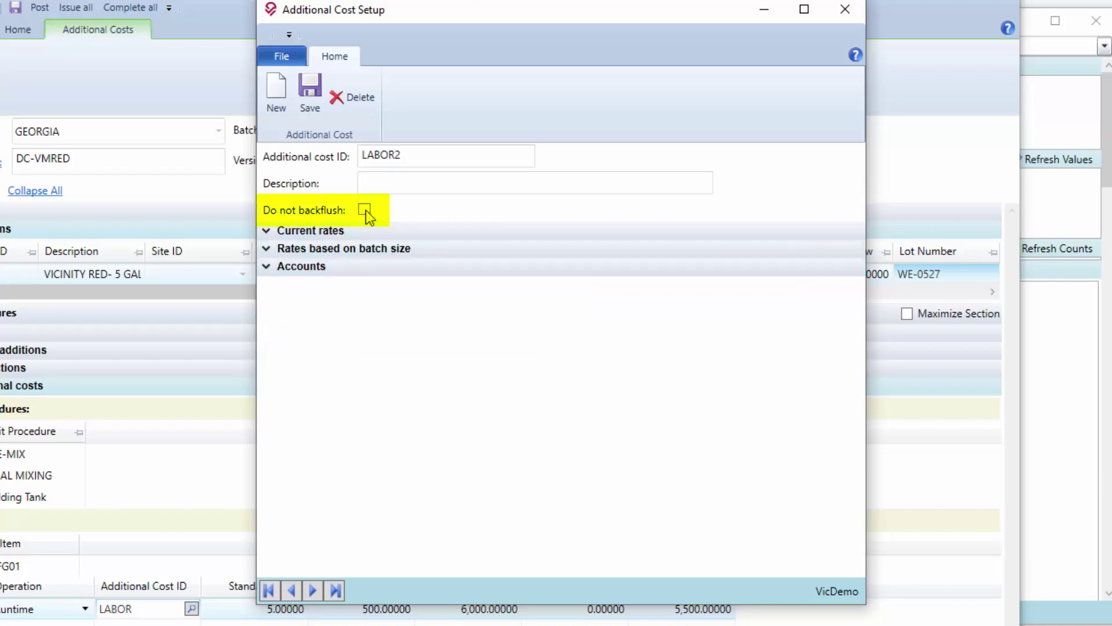
pyautogui.click(364, 210)
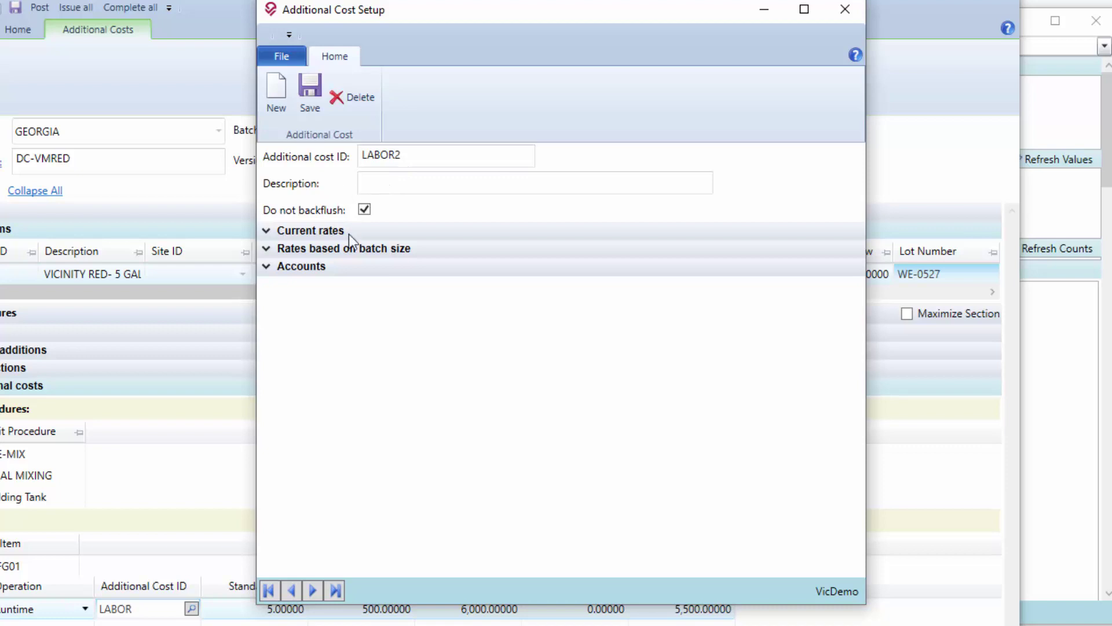
pyautogui.click(847, 16)
pyautogui.click(2, 571)
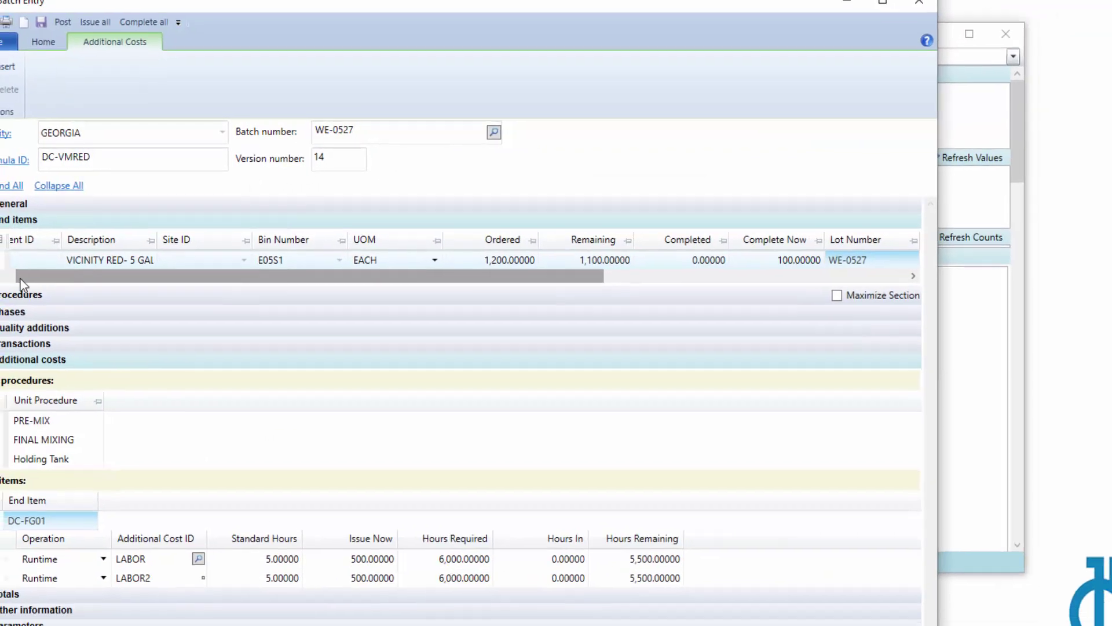
# Open the DC-FG01 component record and show the routing costs in its sub-components for facility GEORGIA.
pyautogui.doubleClick(39, 261)
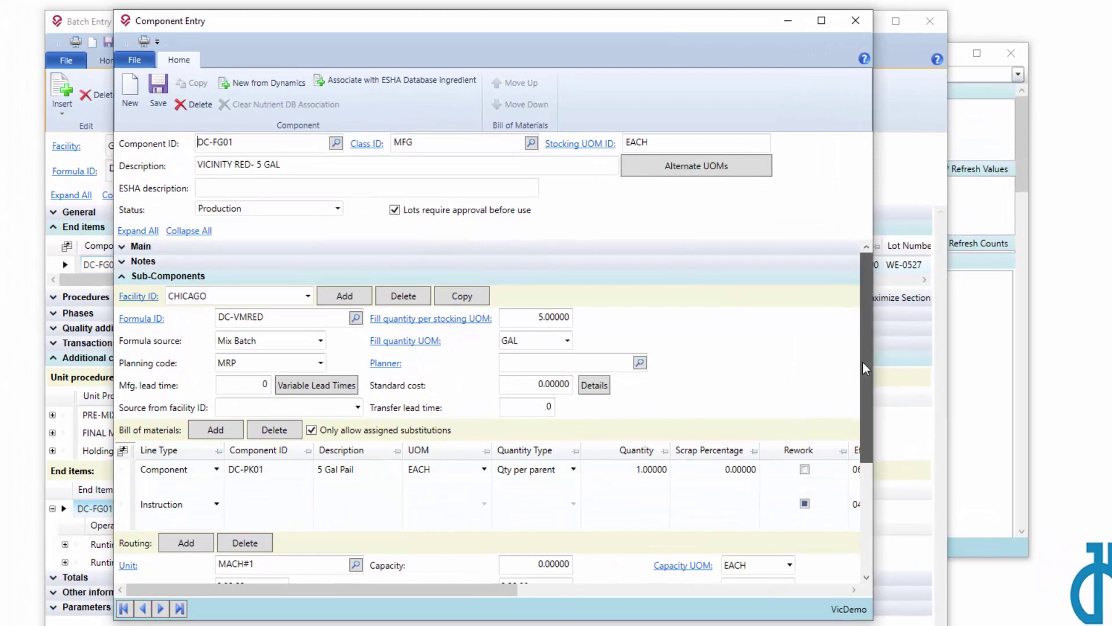
pyautogui.moveTo(863, 363); pyautogui.dragTo(858, 467)
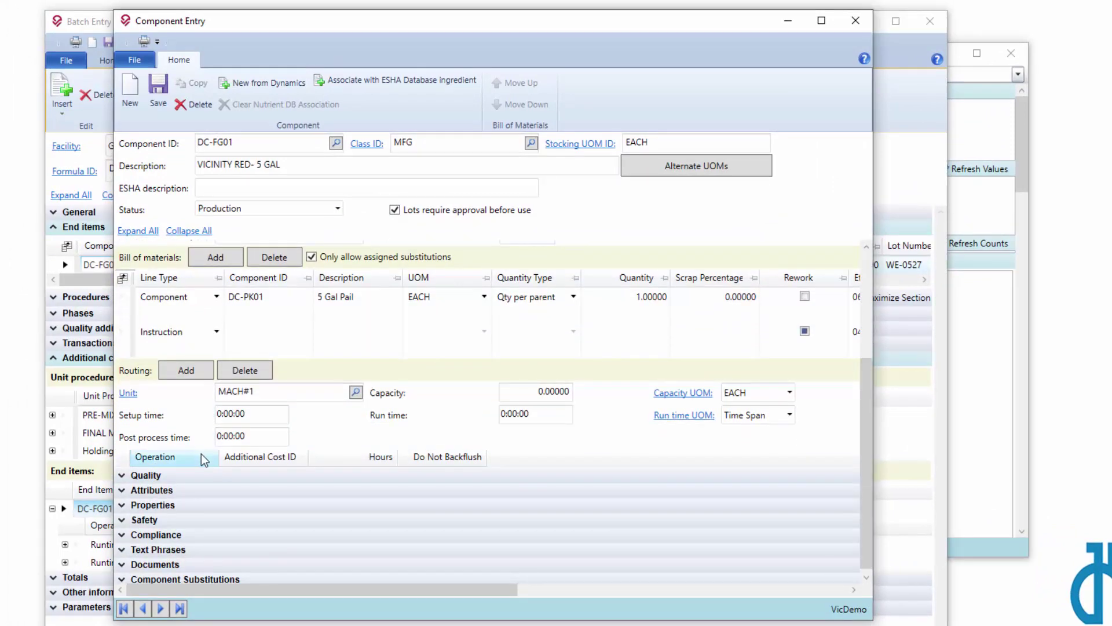
pyautogui.scroll(1, 556, 371)
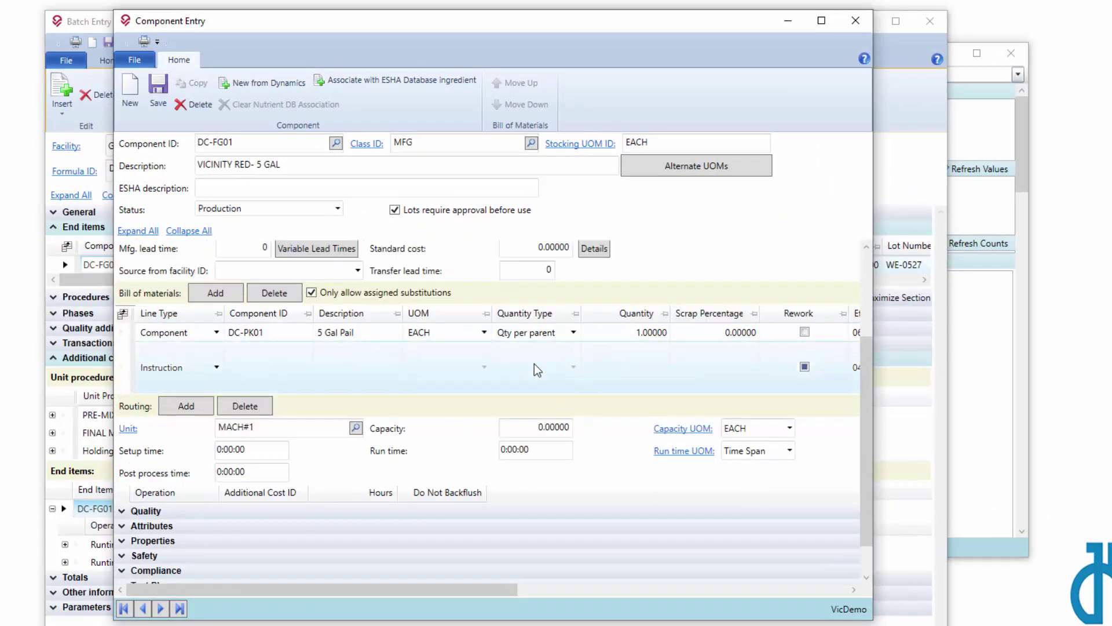
pyautogui.scroll(4, 231, 300)
pyautogui.click(233, 299)
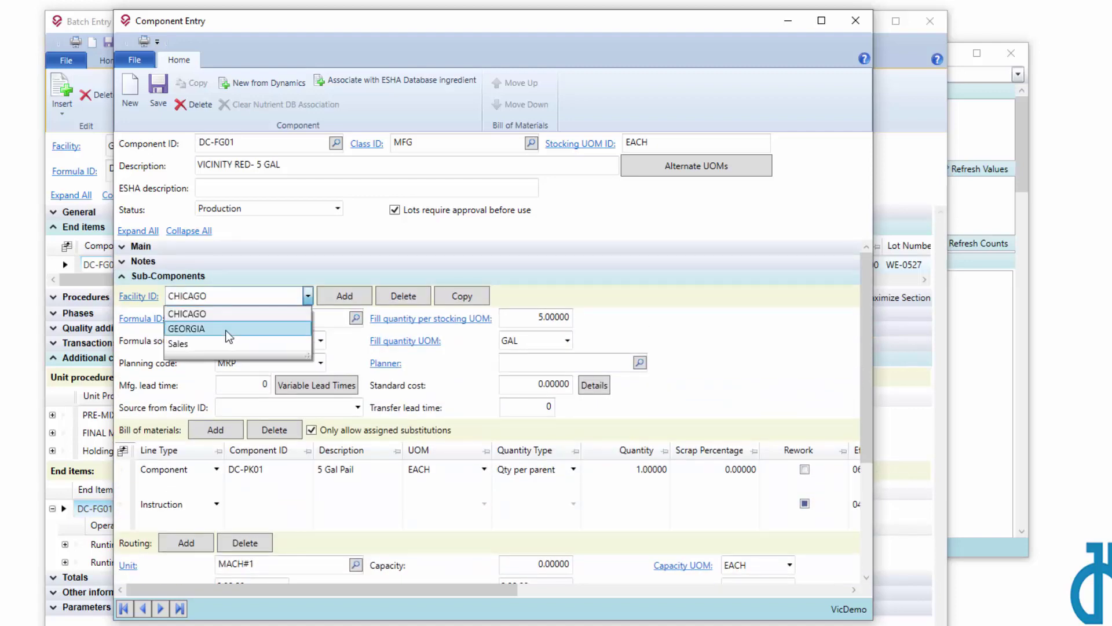
pyautogui.click(225, 326)
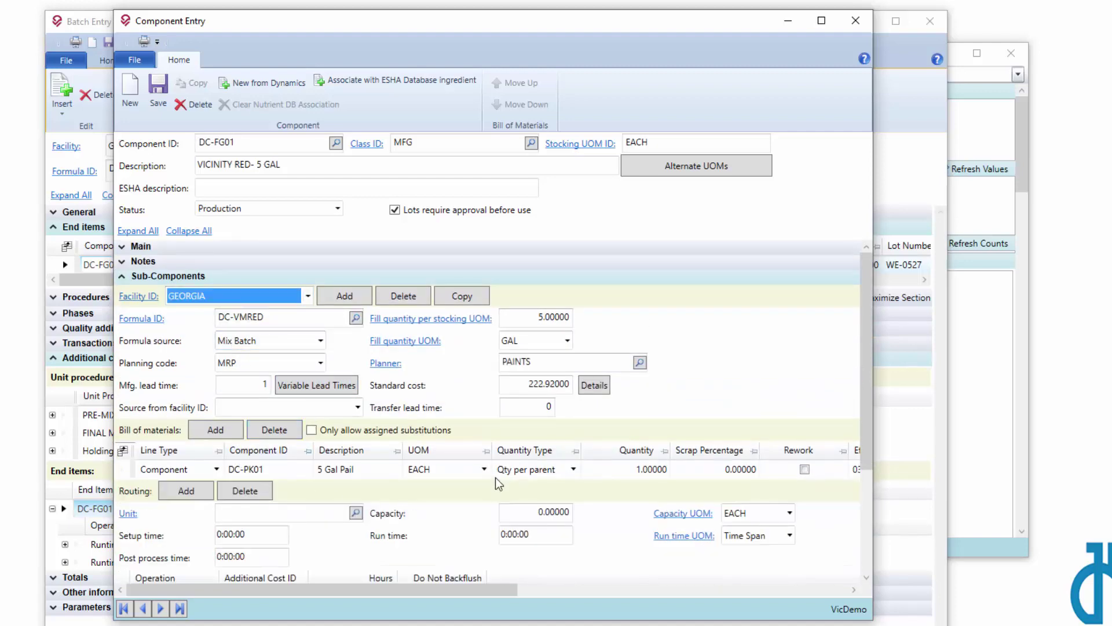
pyautogui.moveTo(862, 332); pyautogui.dragTo(860, 401)
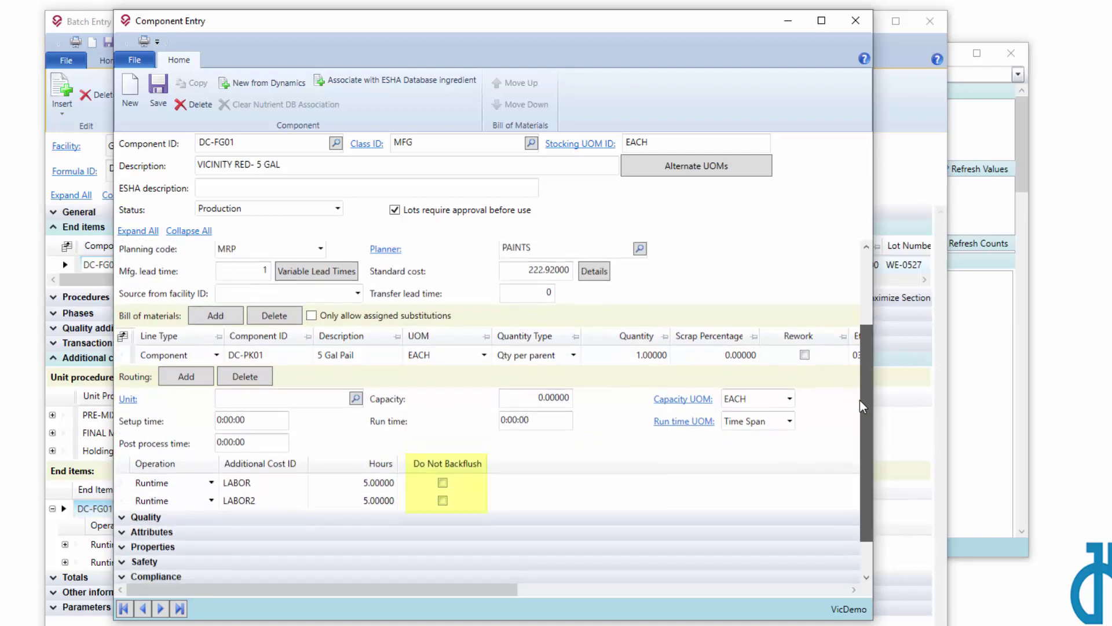
# Enable Do Not Backflush on the LABOR2 runtime line of DC-FG01's routing, and return to the batch window.
pyautogui.click(242, 502)
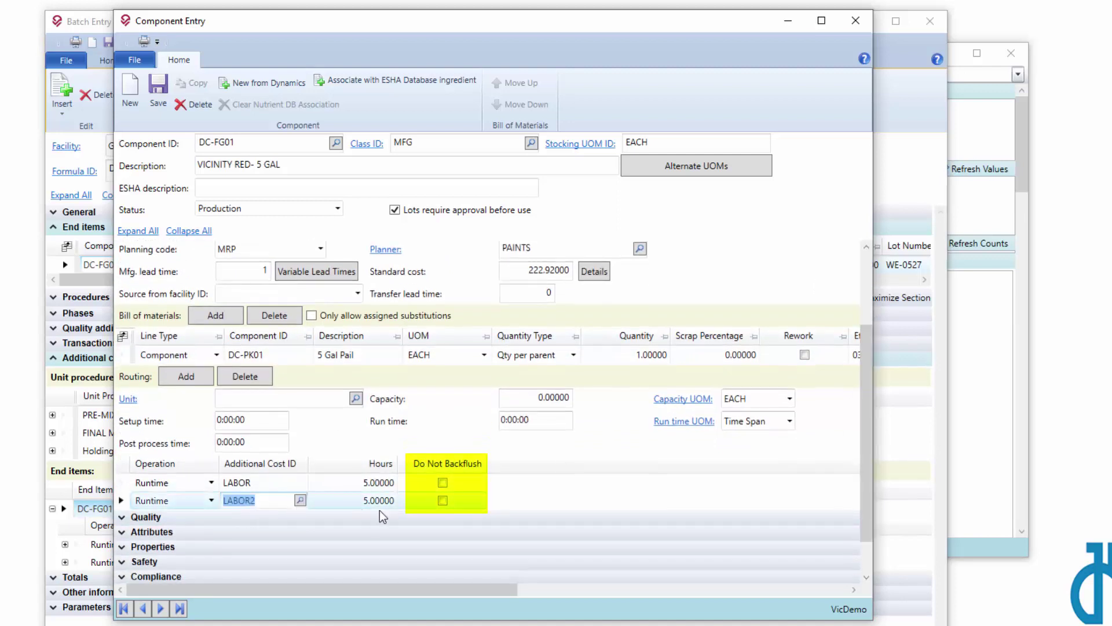
pyautogui.click(443, 500)
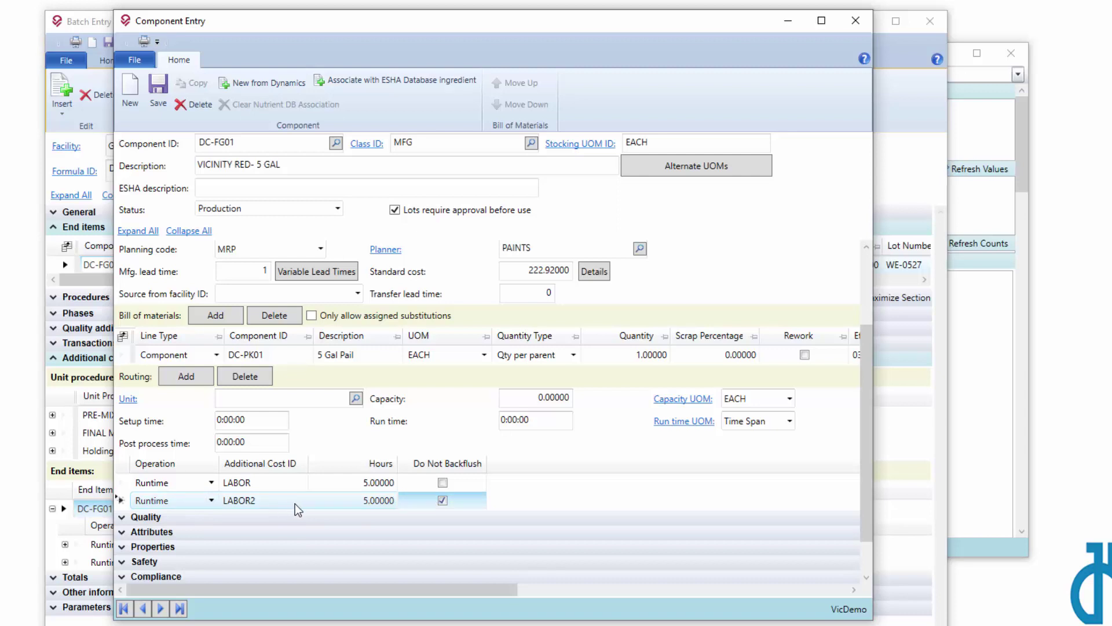
pyautogui.click(443, 500)
pyautogui.click(241, 502)
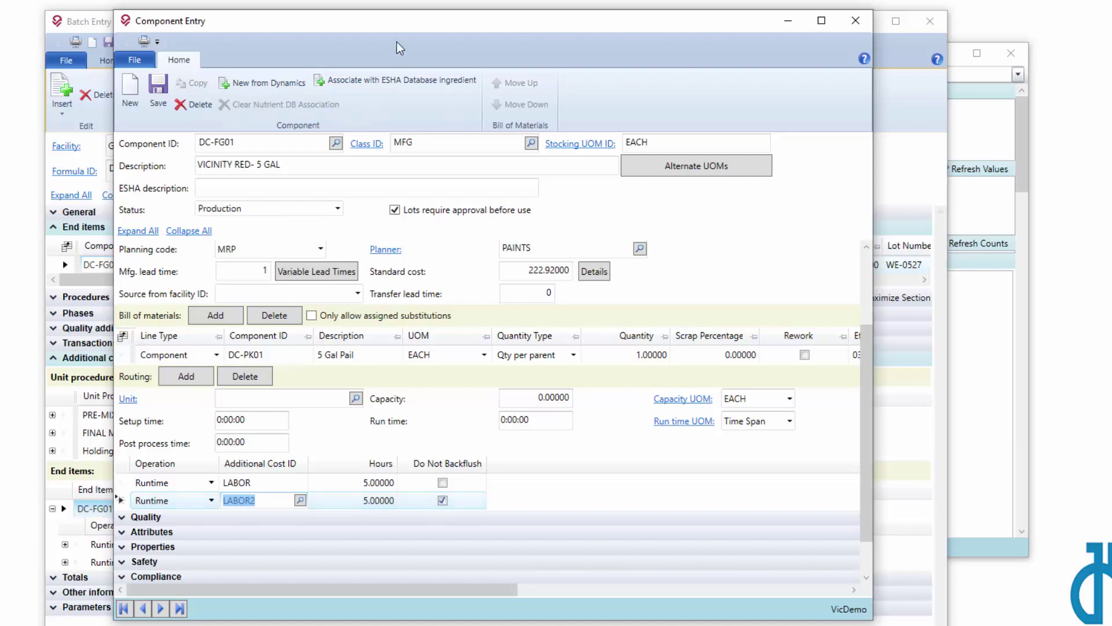
pyautogui.moveTo(385, 29); pyautogui.dragTo(484, 67)
pyautogui.click(380, 20)
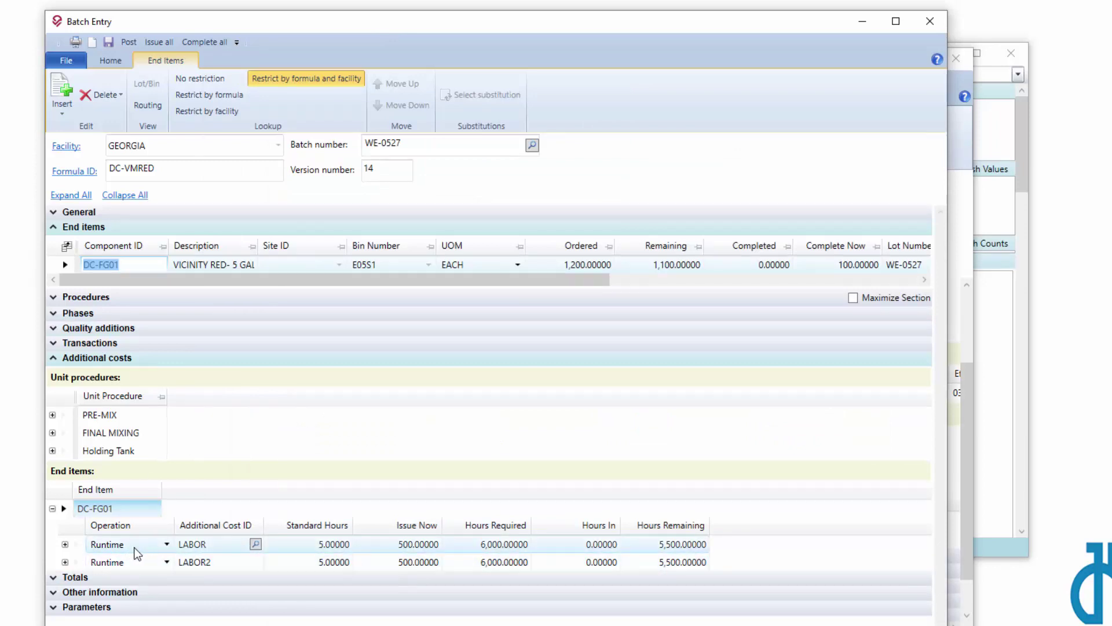
# Open formula DC-VMRED version 14 from the batch and leave only its Procedures section expanded.
pyautogui.click(70, 546)
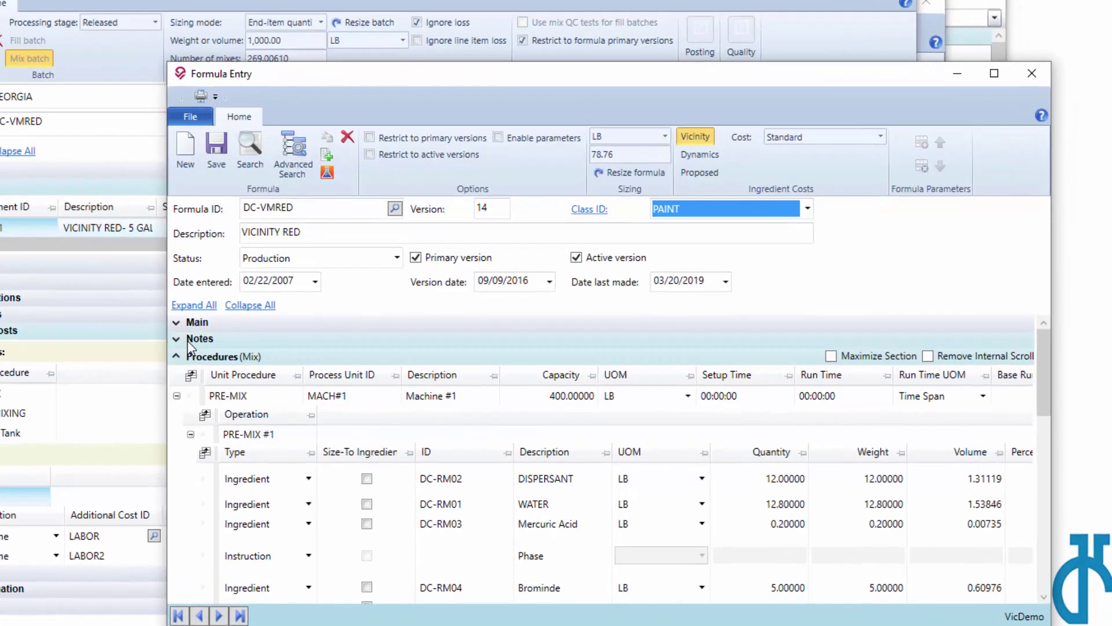
pyautogui.click(286, 366)
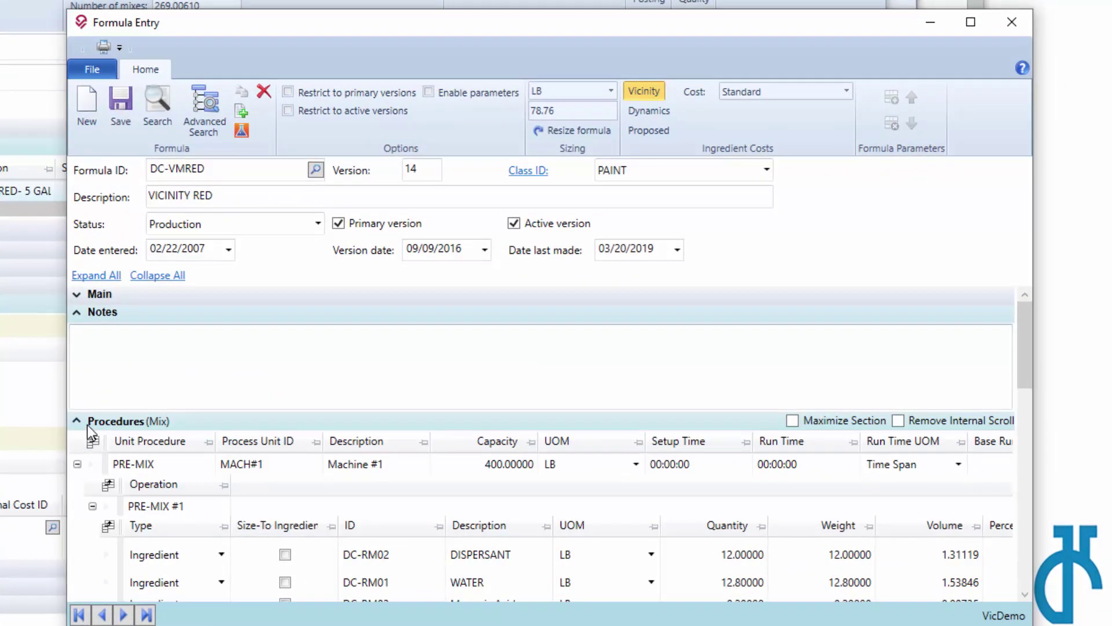
pyautogui.click(87, 421)
pyautogui.click(82, 313)
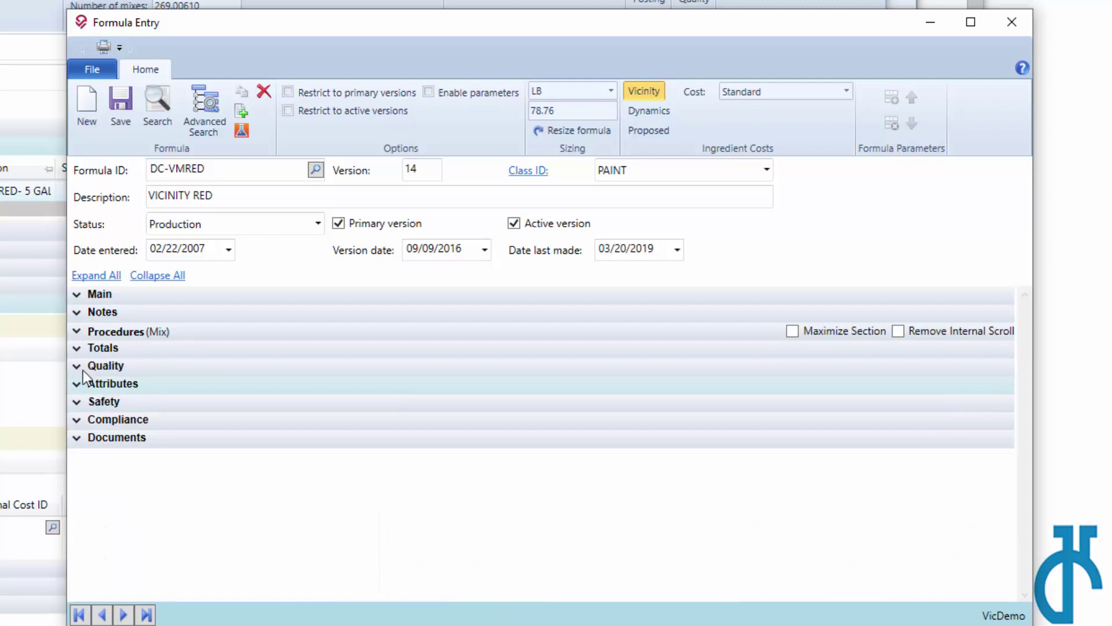
pyautogui.click(93, 334)
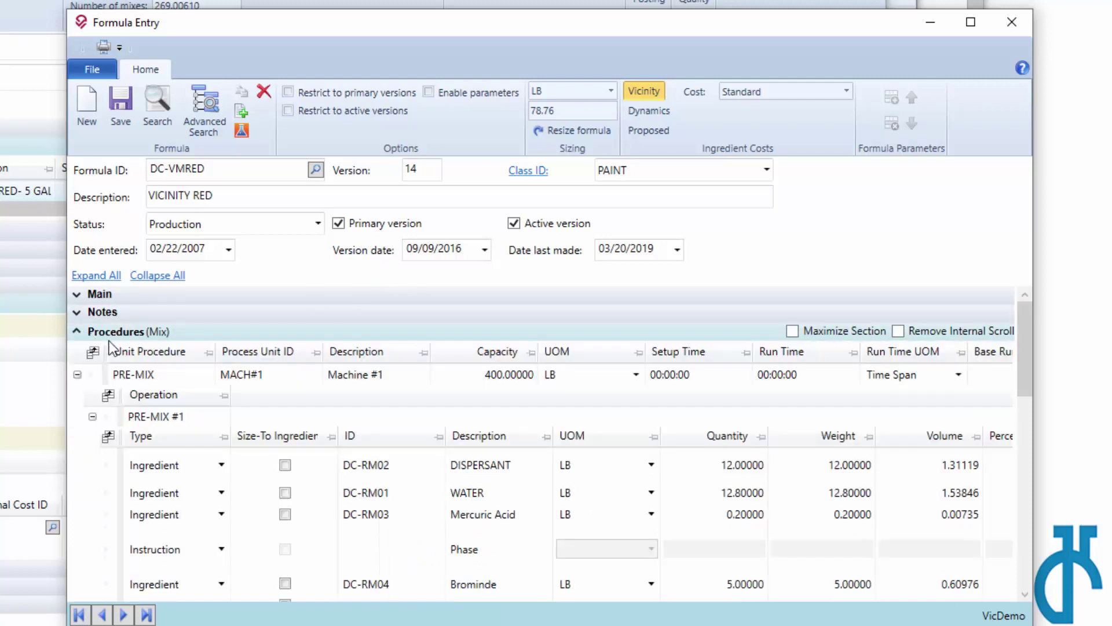
# Open the additional costs of the PRE-MIX unit procedure, examine the Do Not Backflush option for FORMLABOR and MIXLABOR, and close the dialog.
pyautogui.click(162, 375)
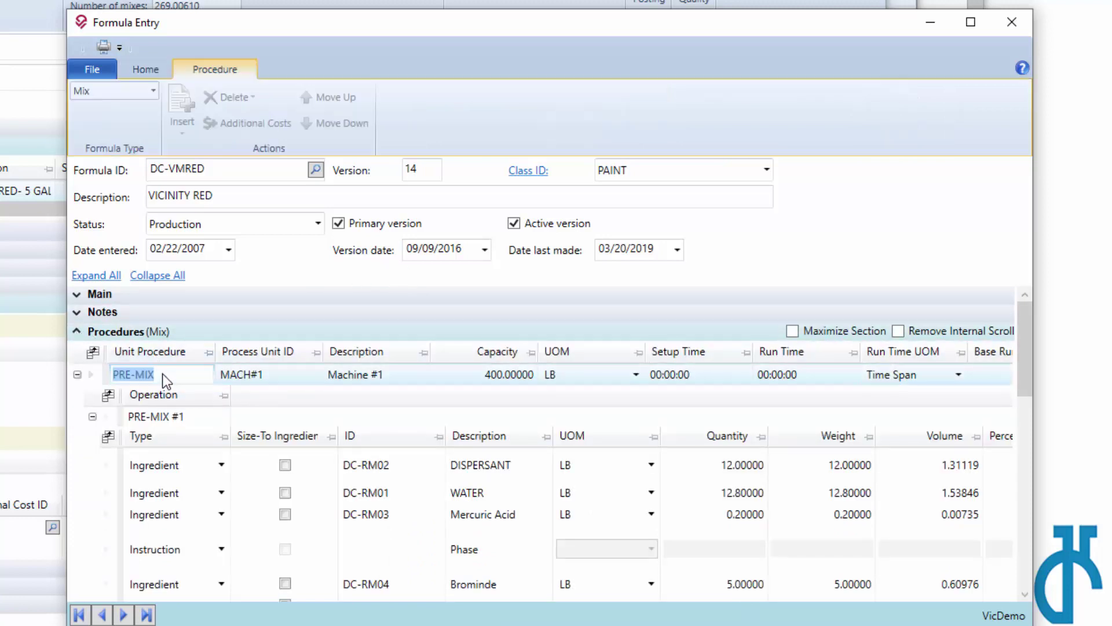
pyautogui.click(277, 123)
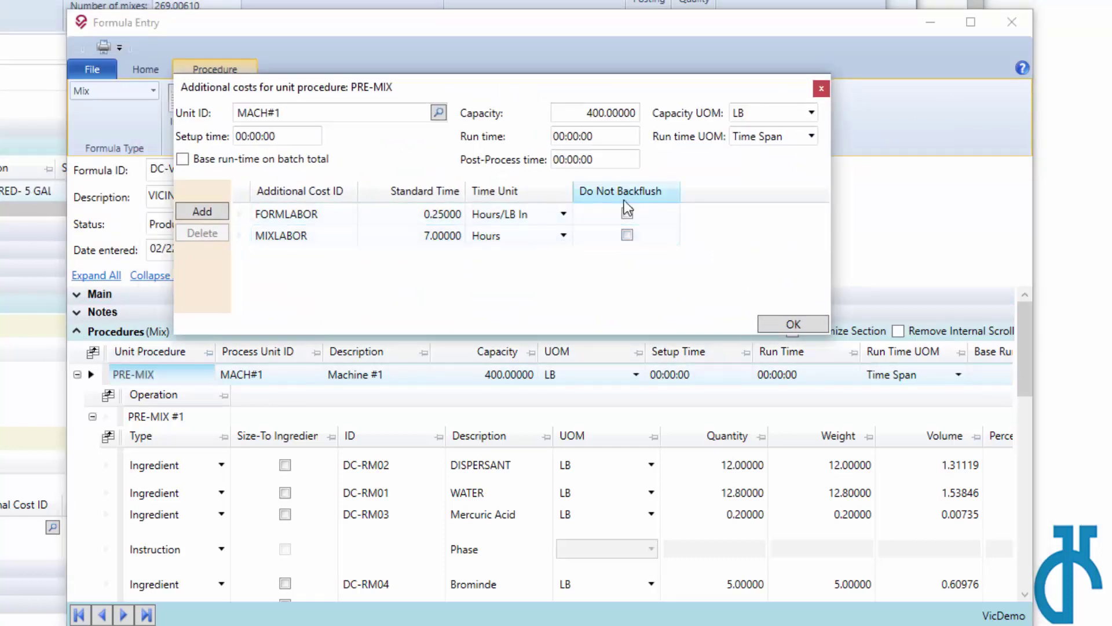
pyautogui.click(627, 235)
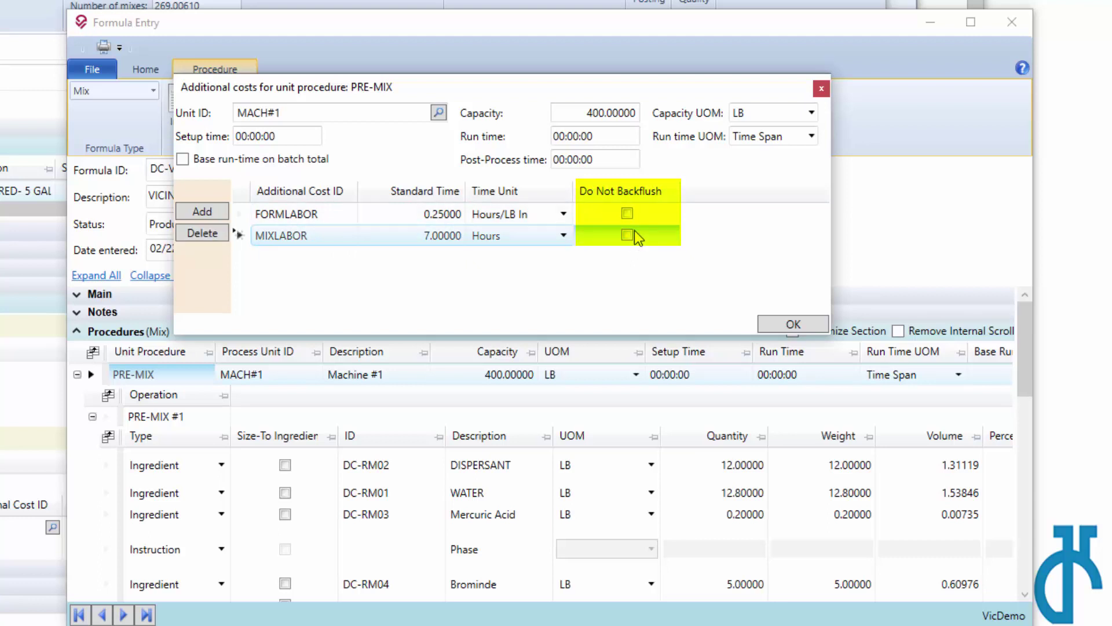
pyautogui.click(791, 320)
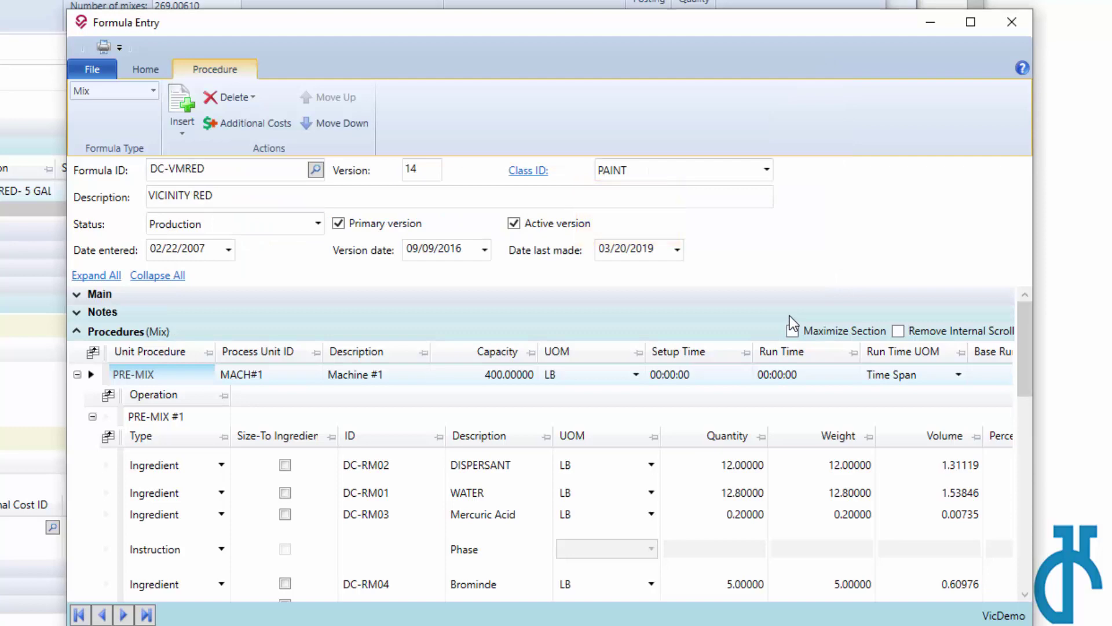
# Close the DC-VMRED formula, batch WE-0527 without saving its changes, and the DC-FG01 component record, returning to the main window.
pyautogui.click(1011, 22)
pyautogui.click(568, 376)
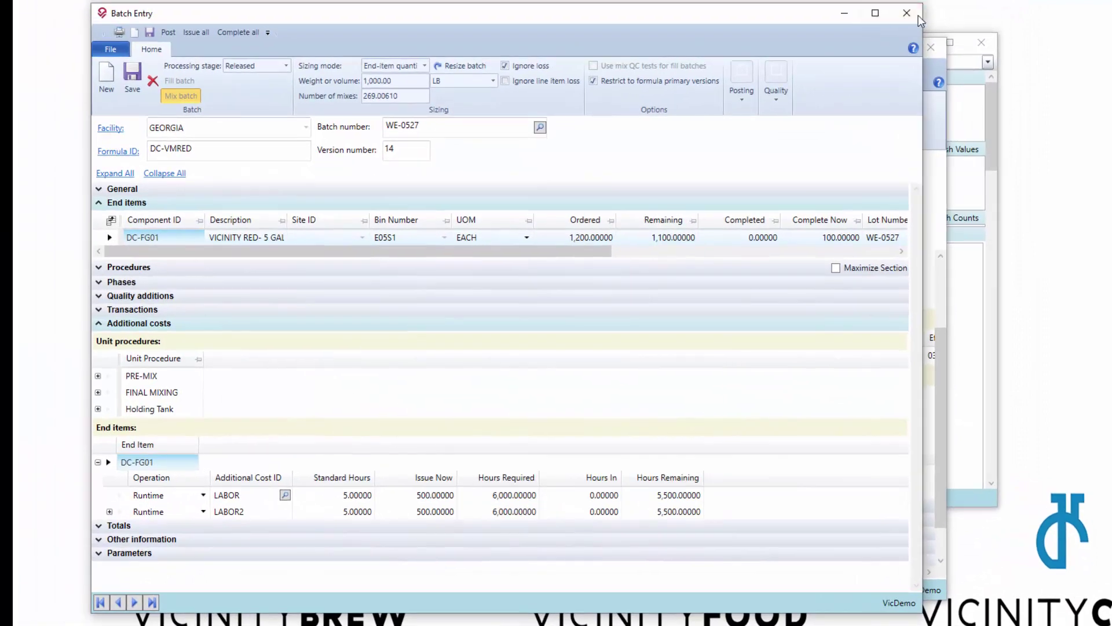
pyautogui.click(907, 13)
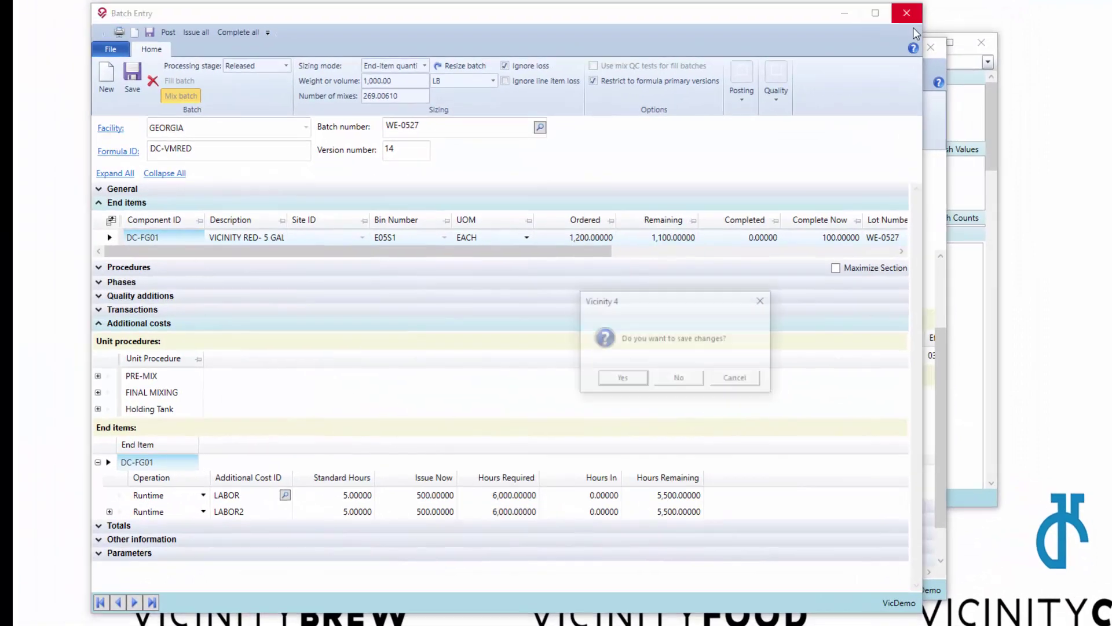
pyautogui.click(679, 378)
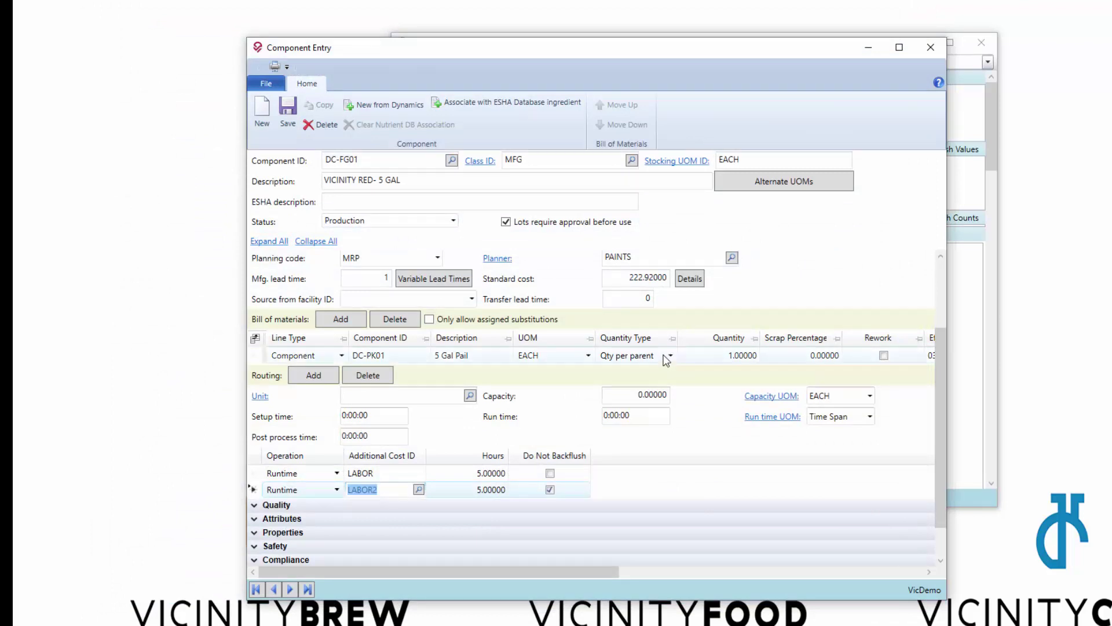
pyautogui.click(933, 48)
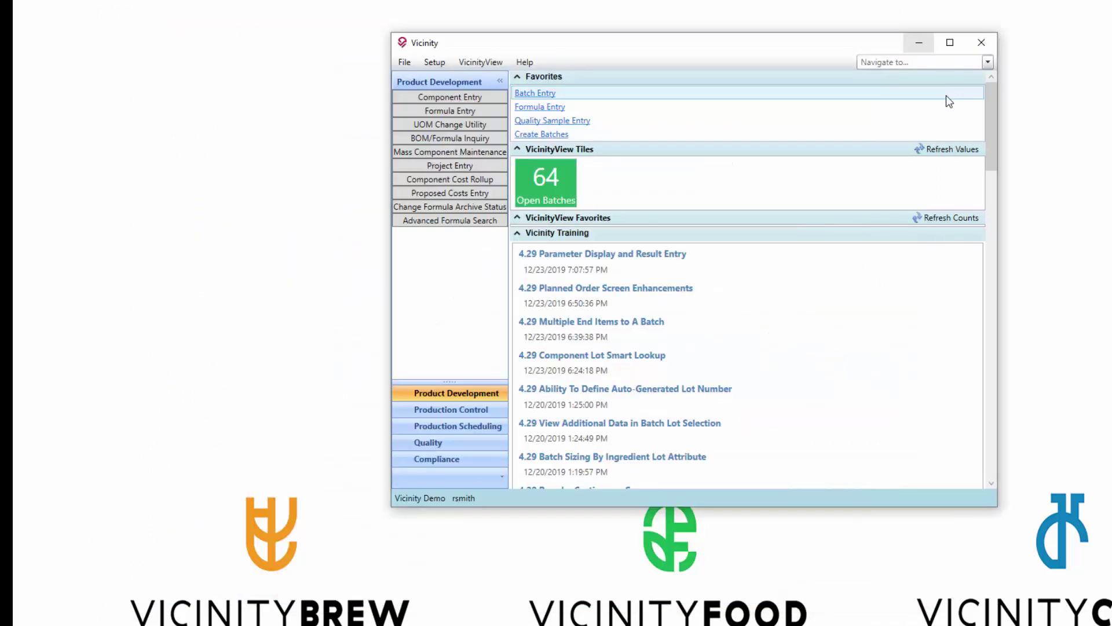